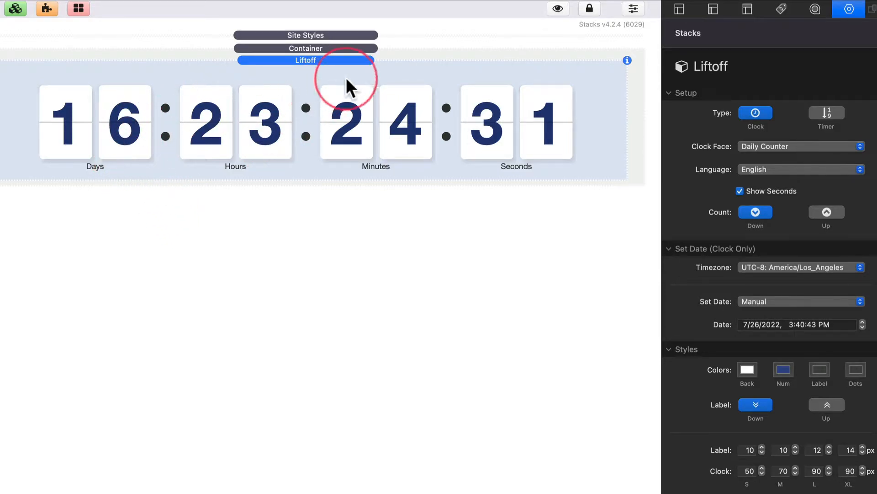
Try the Hourly Counter, 12 Hour Clock and 24 Hour Clock faces, and return the clock face to Daily Counter
click(791, 138)
click(786, 159)
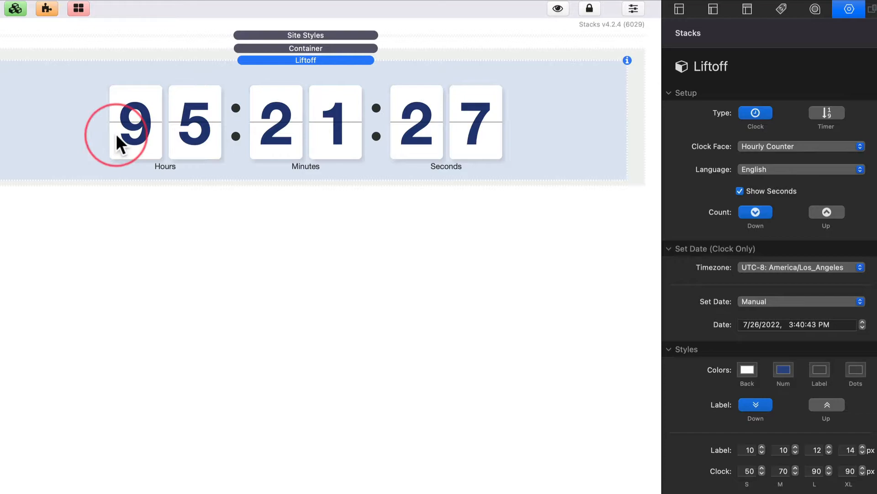
click(776, 147)
click(779, 160)
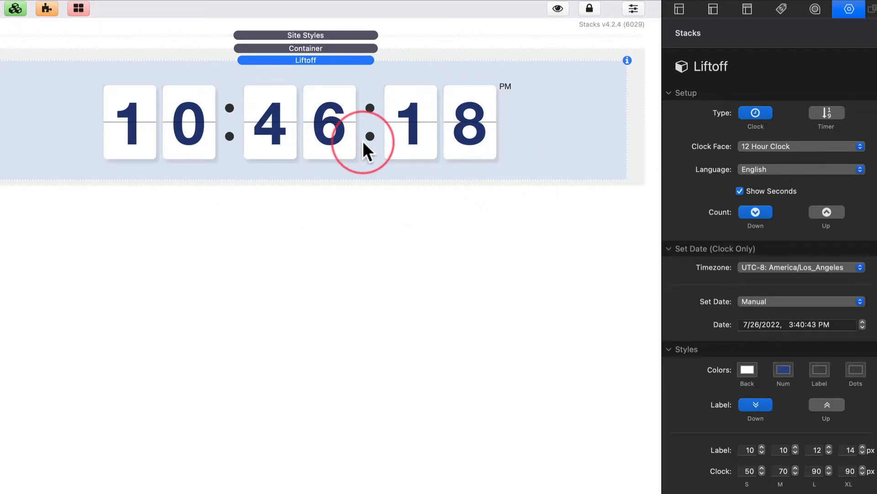
click(796, 146)
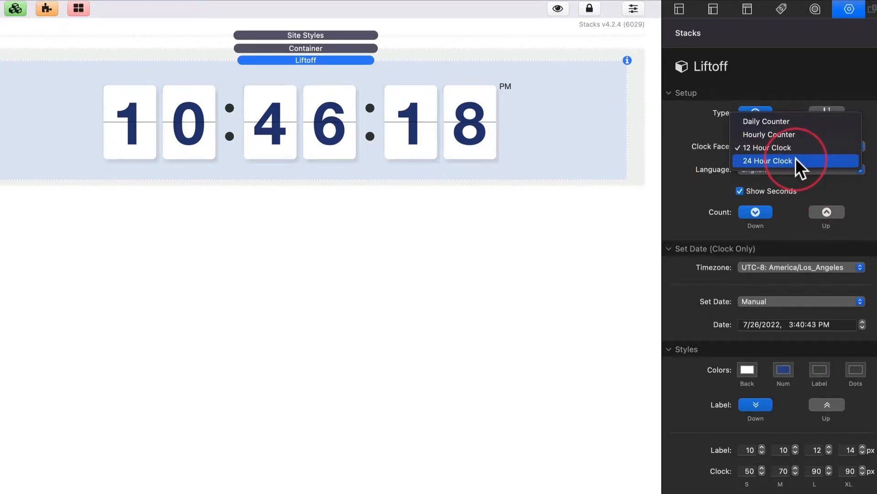
click(796, 160)
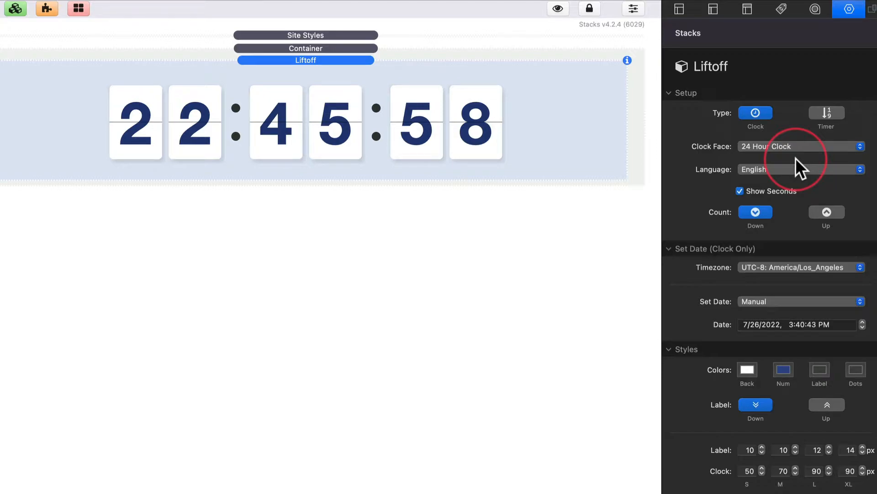
click(784, 146)
click(777, 109)
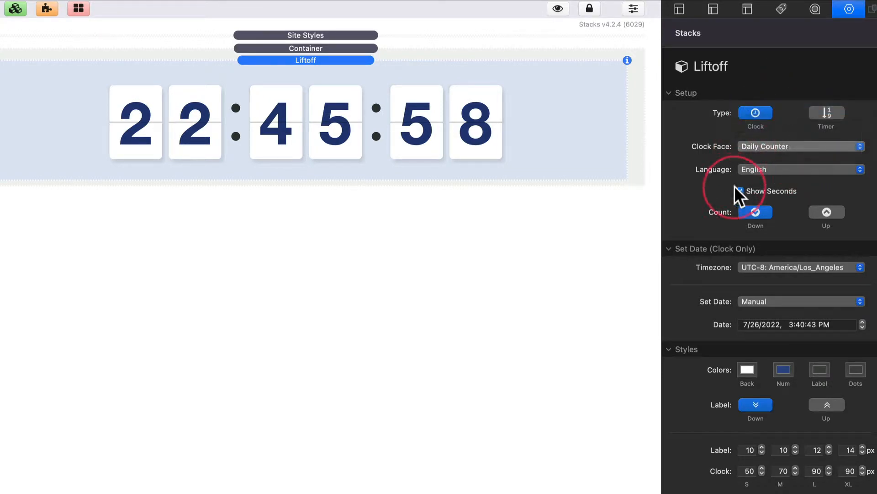
Review the available clock languages, keeping English, and toggle Show Seconds off and back on
click(753, 170)
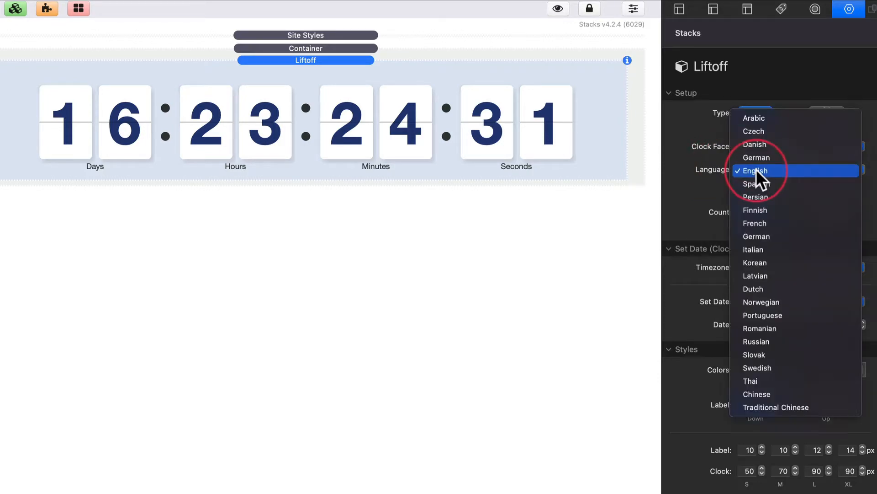
click(753, 170)
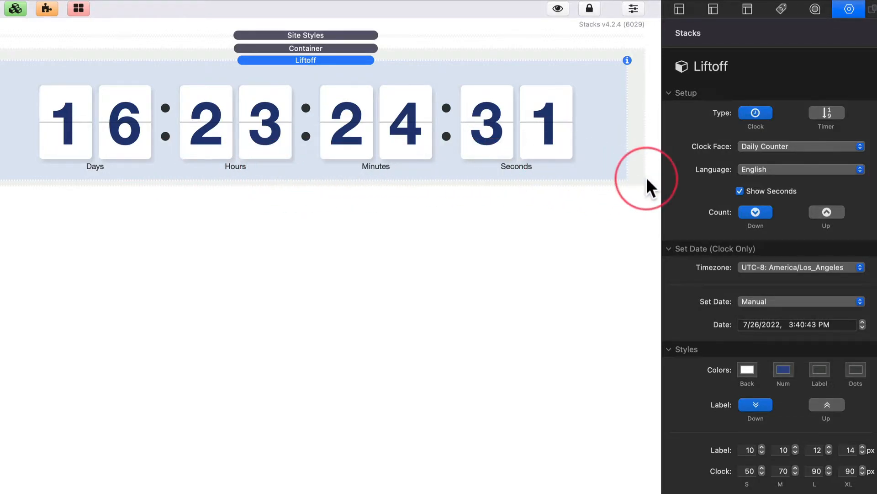
click(739, 191)
click(740, 191)
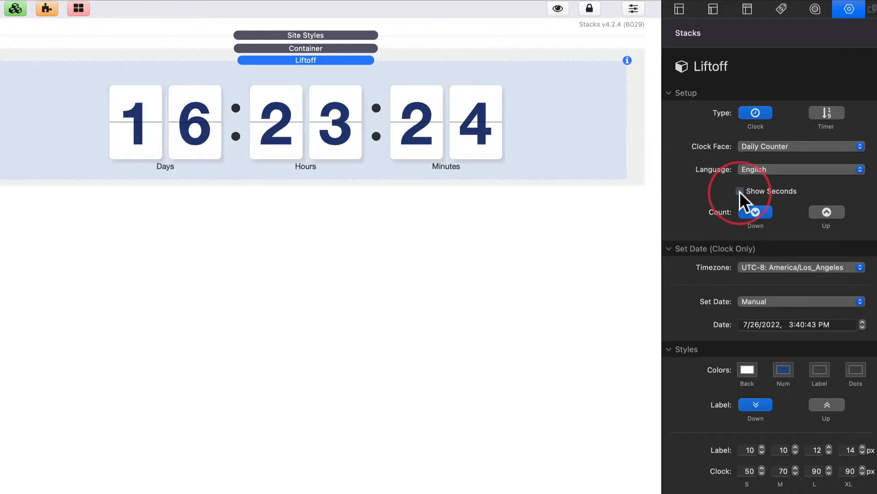
Switch the count direction to Up and back to Down, and review the timezones, keeping UTC-8: America/Los_Angeles
click(835, 212)
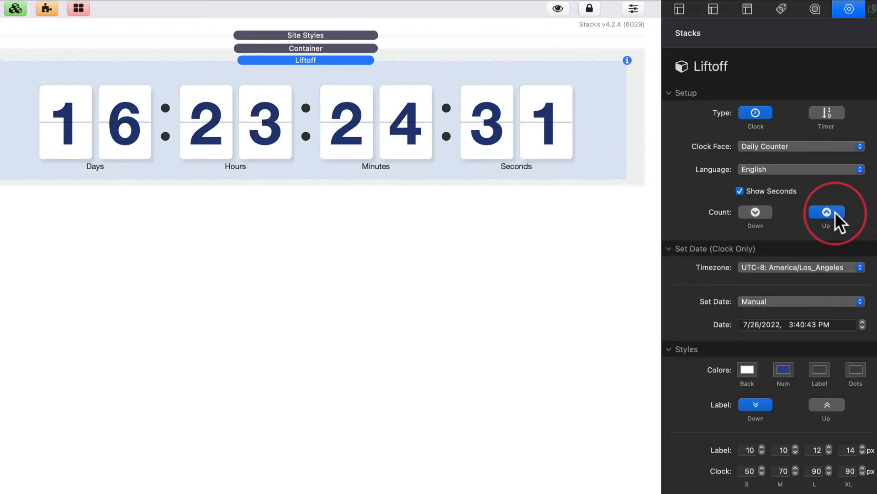
click(764, 213)
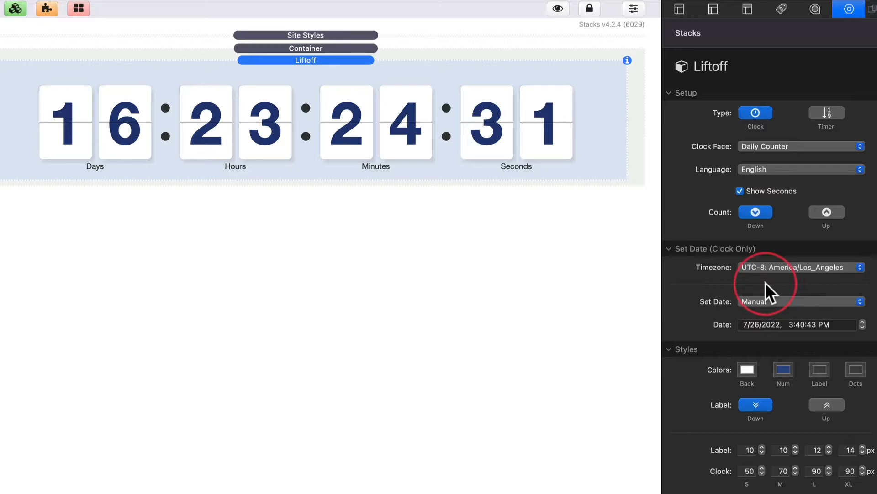
click(771, 266)
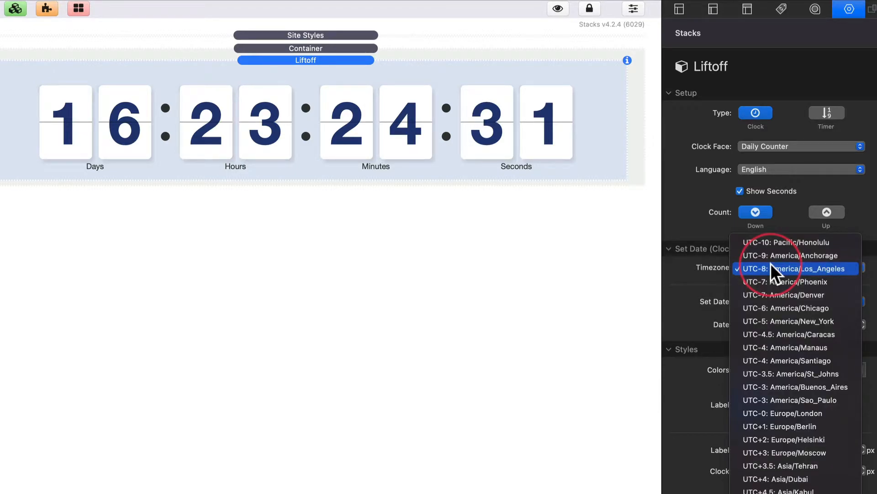
click(771, 267)
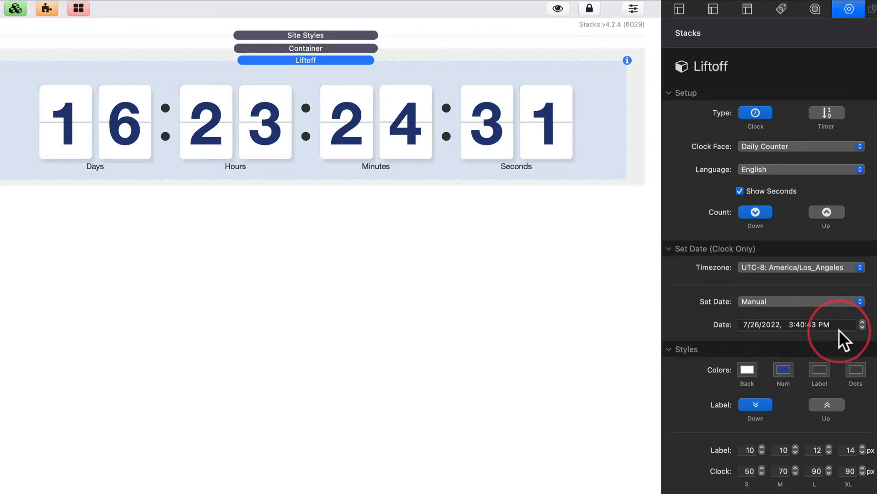
Switch the date source to Total CMS and open its CMS ID for editing
click(791, 301)
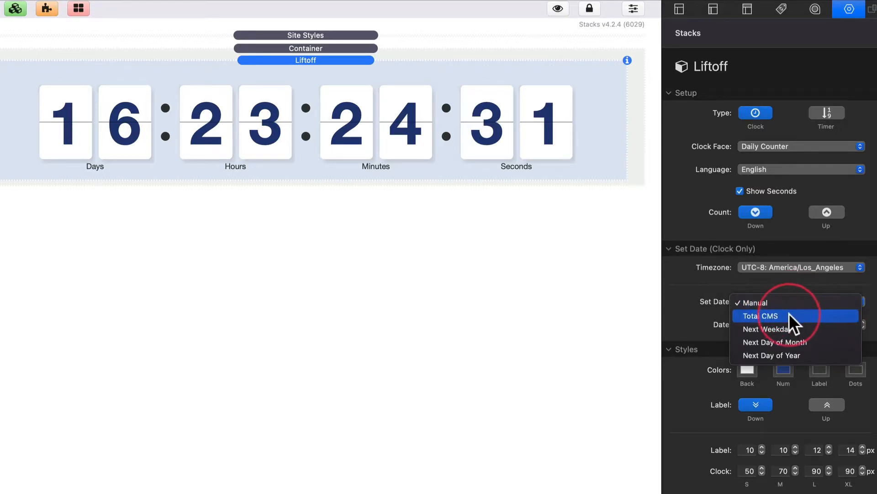
click(789, 314)
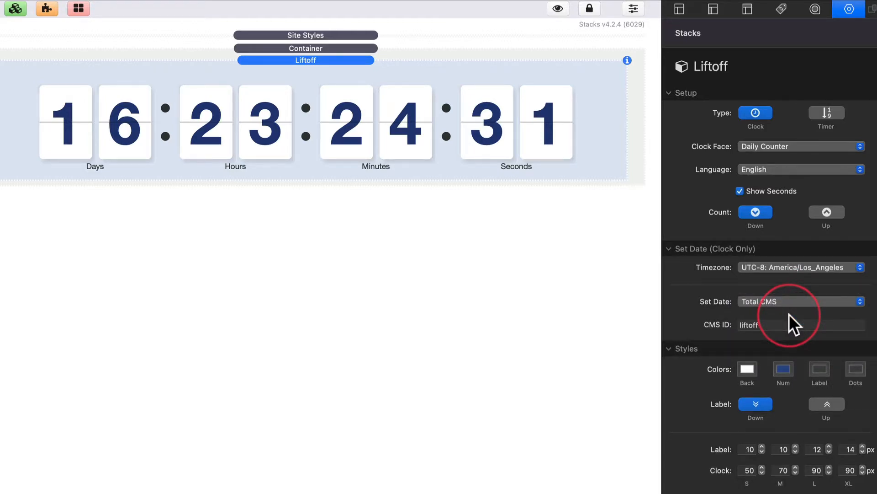
click(779, 325)
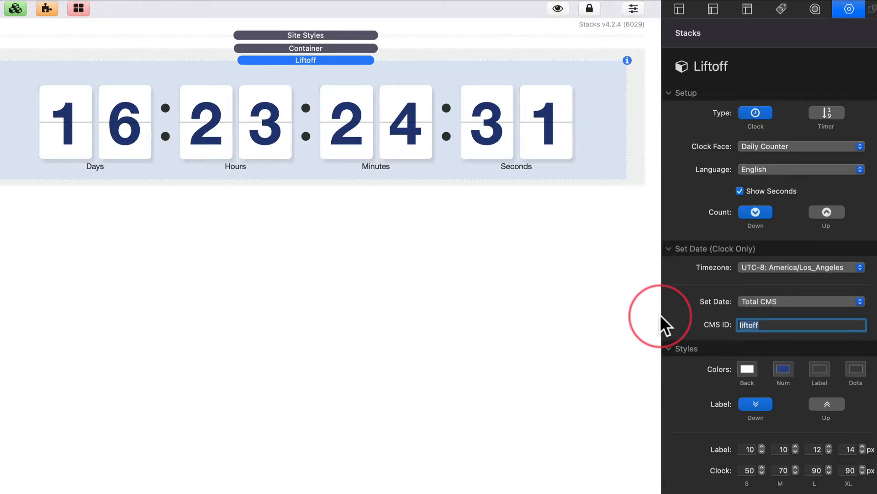
Make the clock count to the Next Weekday and choose Wednesday as the weekday
click(770, 301)
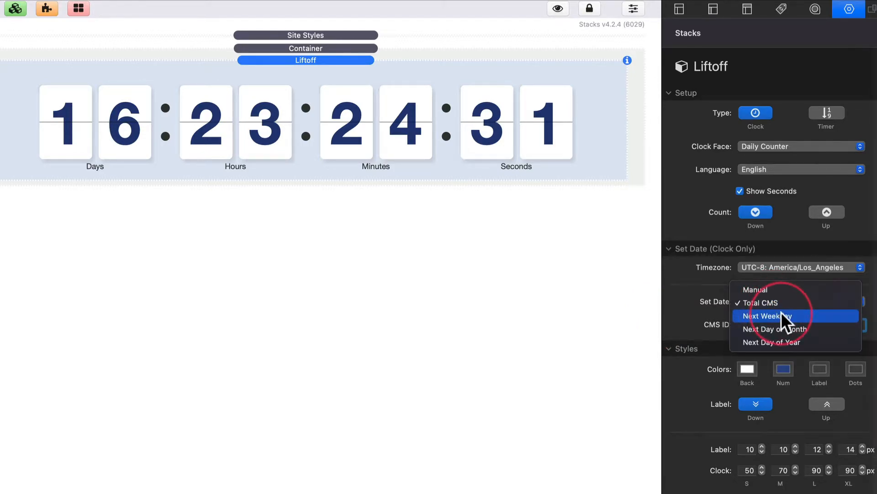
click(782, 315)
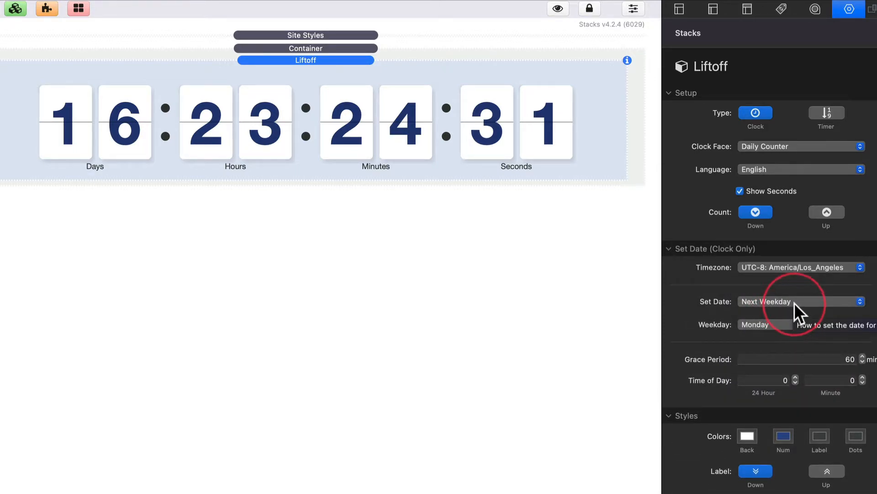
click(794, 302)
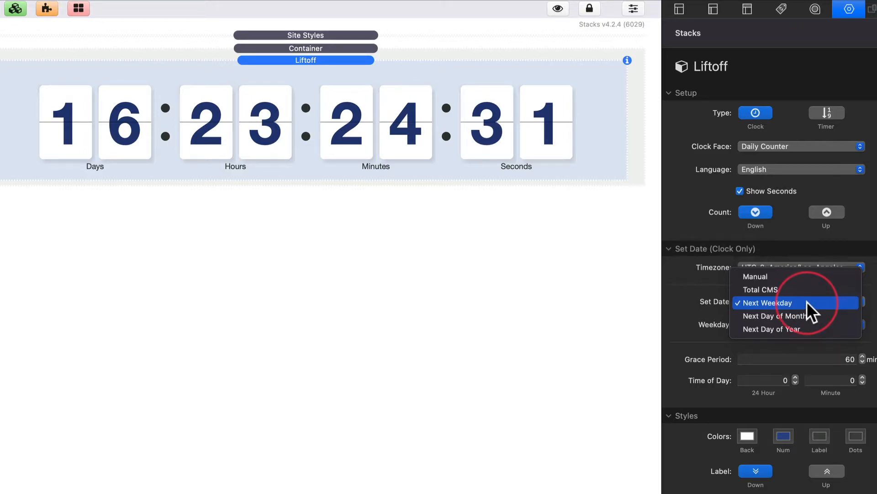
click(714, 310)
click(805, 323)
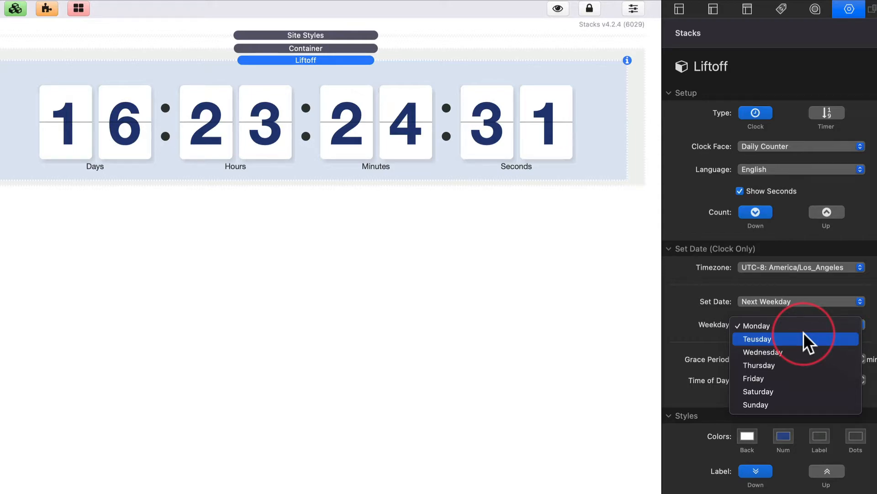
click(788, 352)
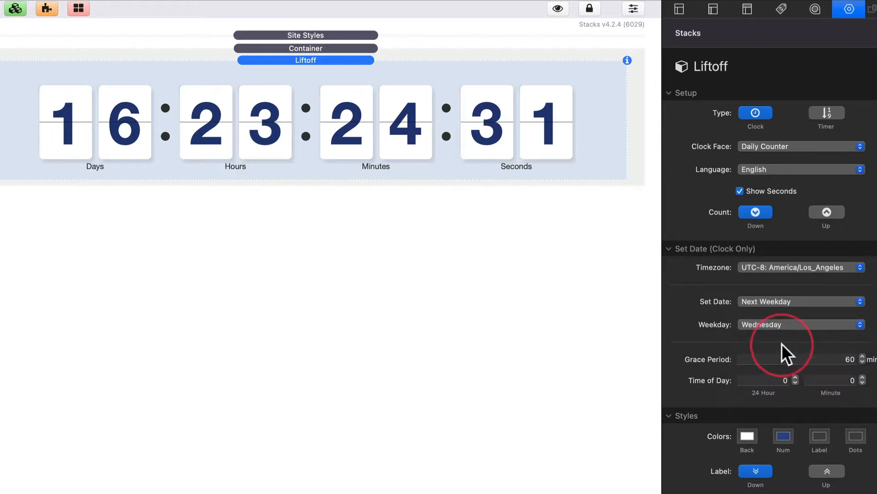
Set the recurring countdown's time of day to hour 11 and minute 30
click(771, 379)
text(11)
click(807, 380)
text(30)
key(Return)
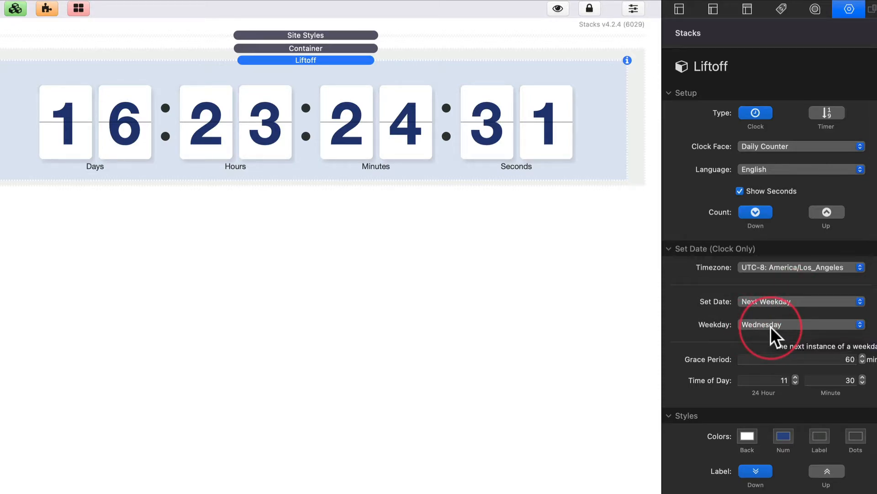
click(789, 361)
click(774, 381)
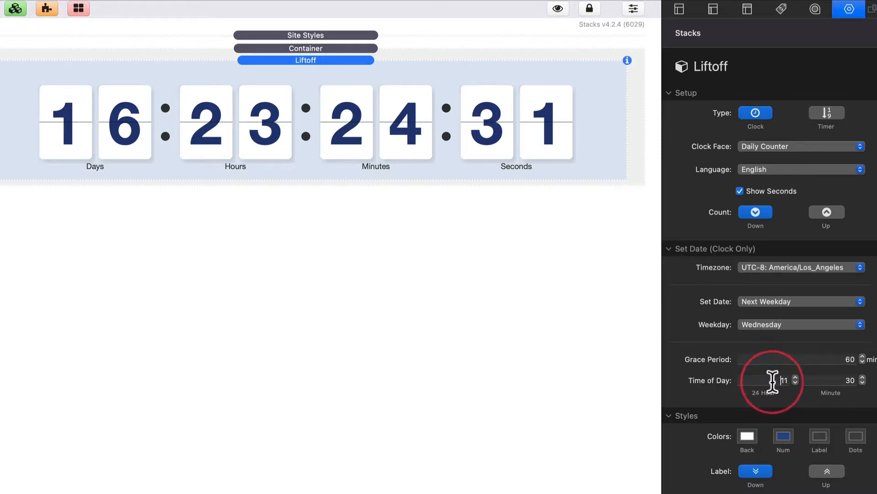
click(824, 381)
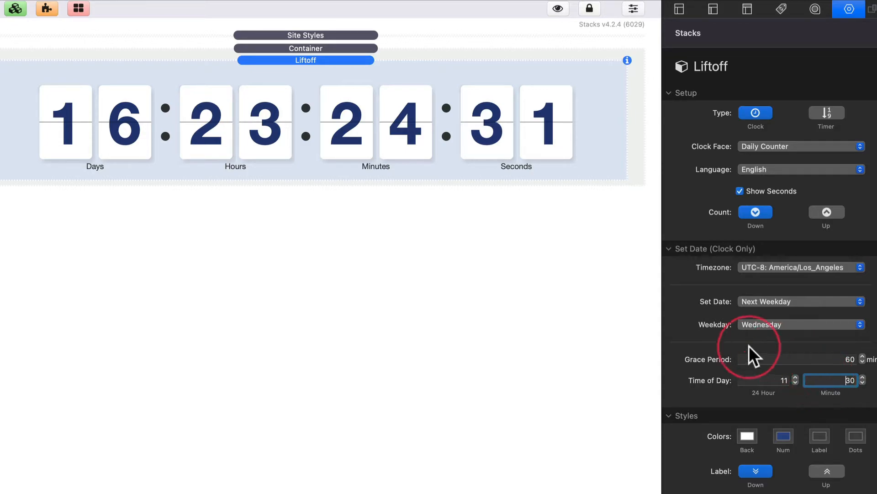
Set the countdown's grace period to 120 minutes
mouse_move(712, 360)
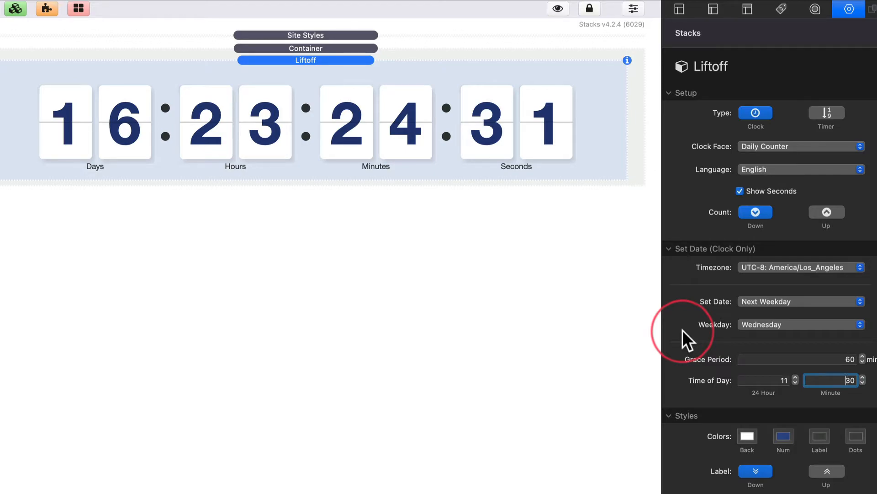
click(820, 360)
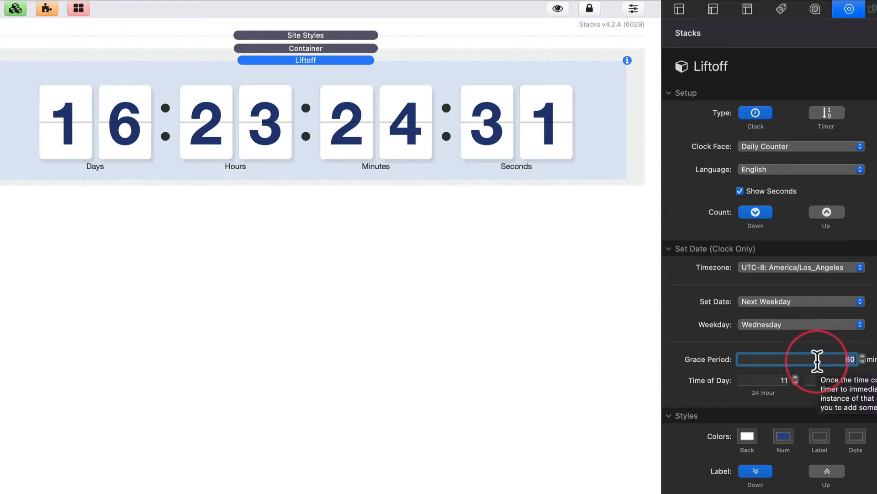
text(120)
key(Tab)
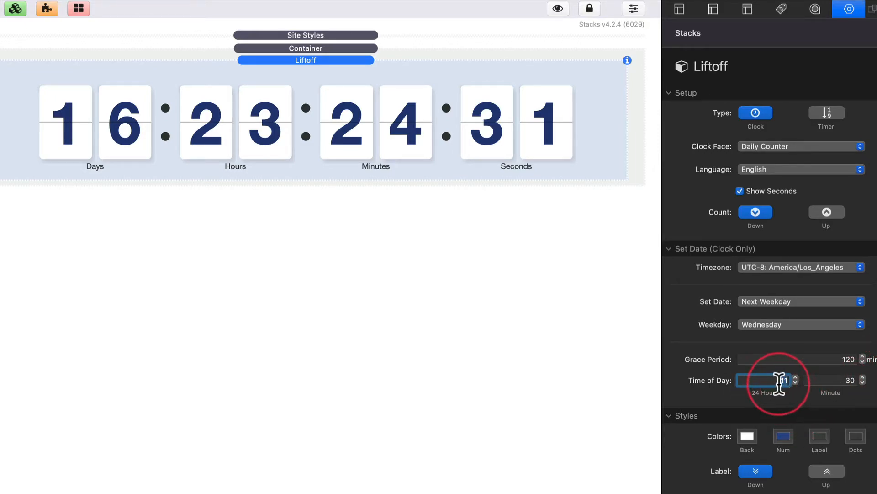
click(827, 380)
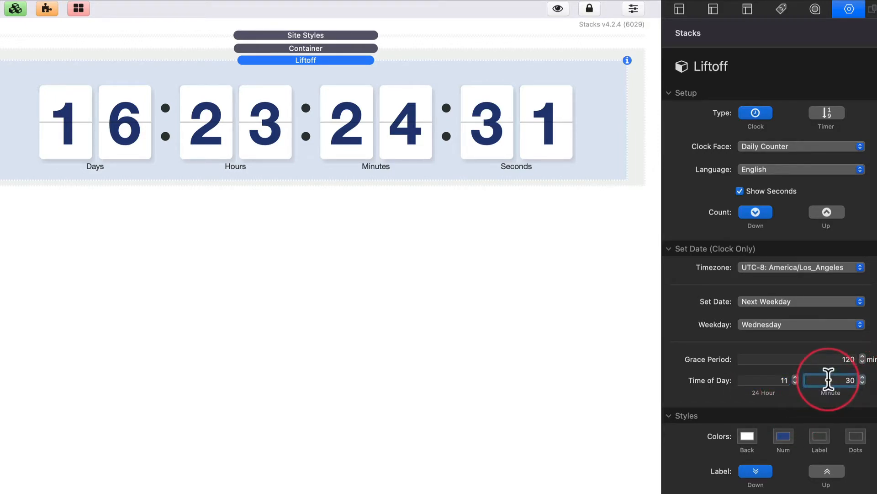
Switch the date source to Next Day of Month and open its Month Day value for editing
mouse_move(797, 339)
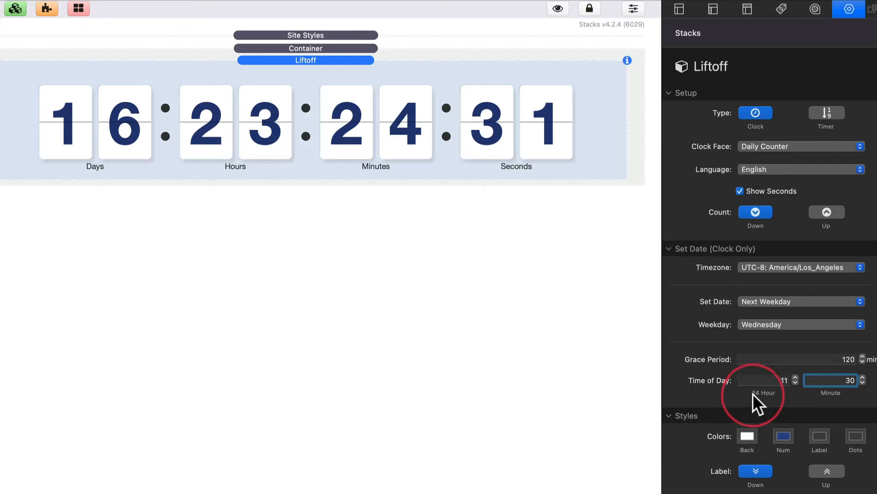
click(755, 303)
click(794, 316)
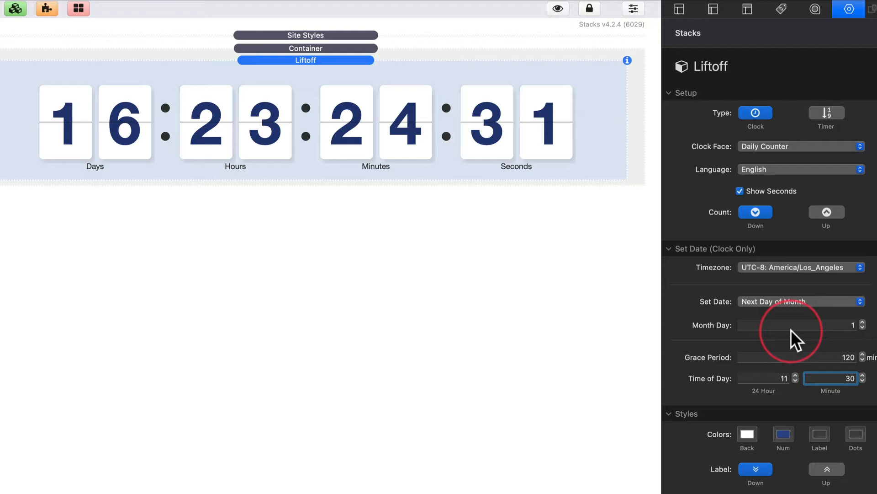
click(822, 324)
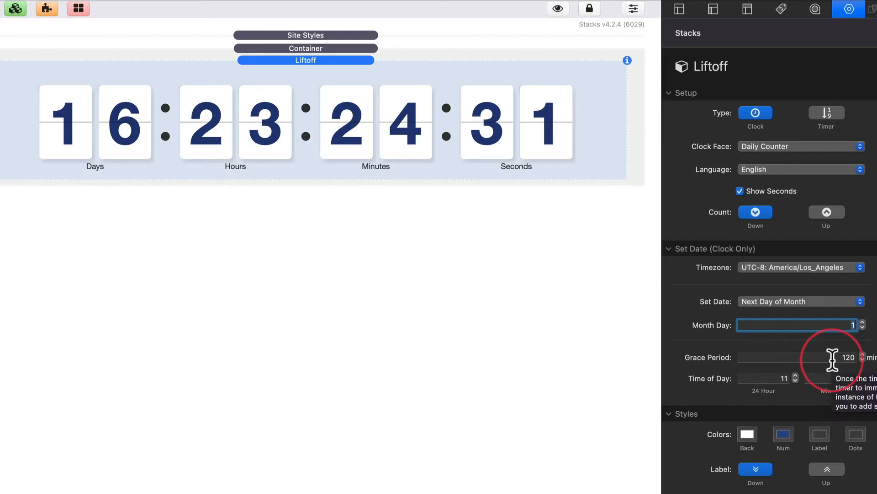
Try Next Day of Year as the date source, and return Set Date to Manual
click(804, 303)
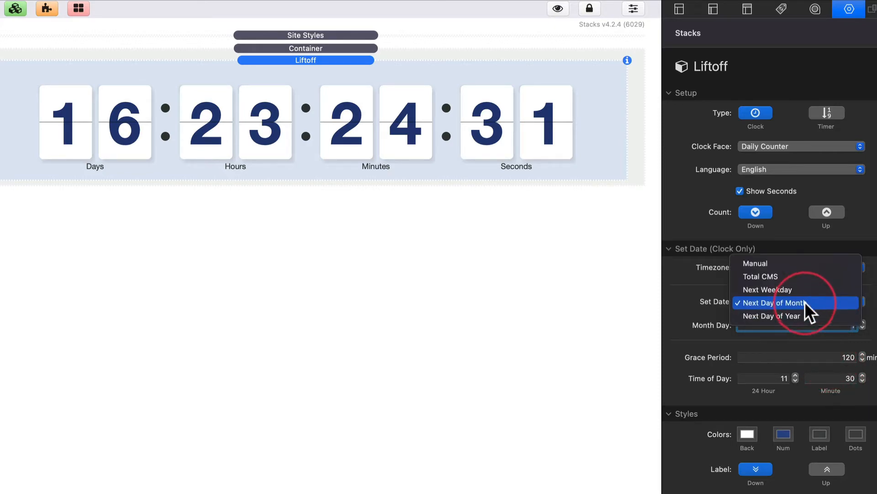
click(806, 315)
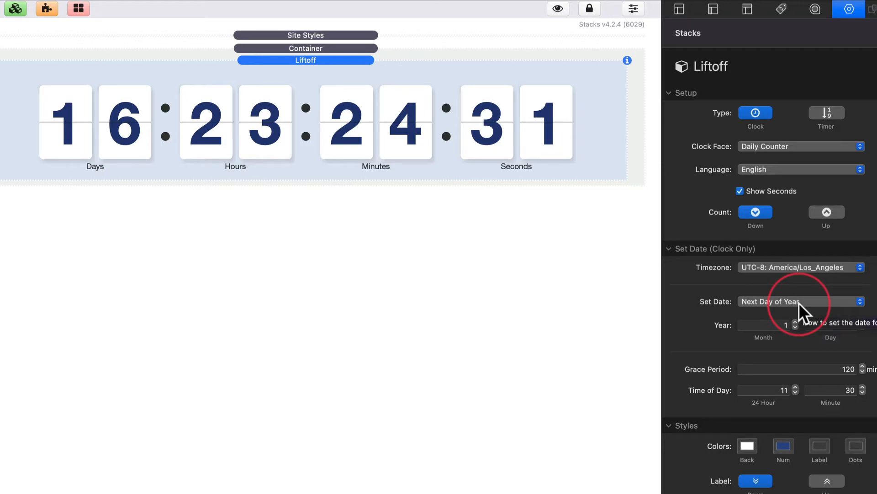
click(799, 302)
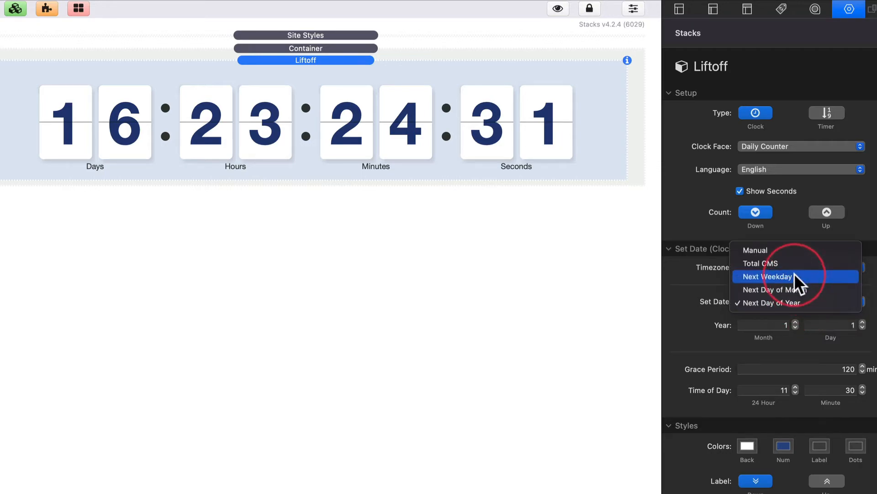
click(789, 252)
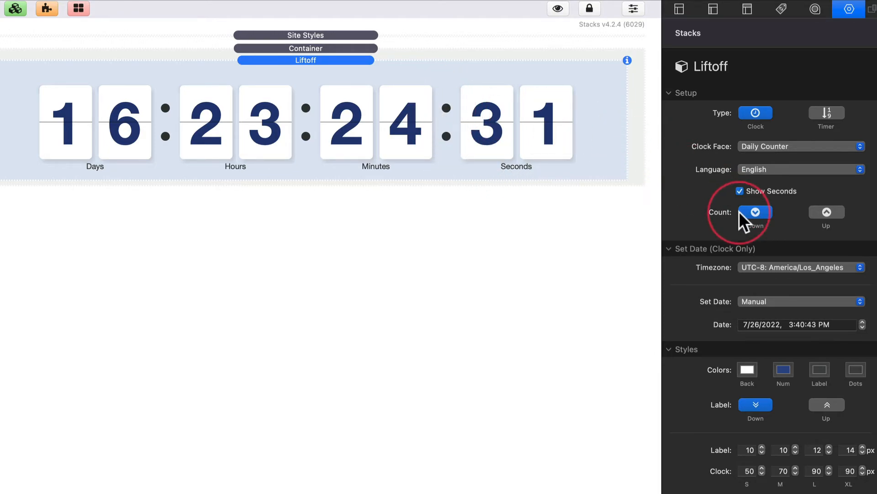
Compare the Up and Down label positions and place the clock's labels above the digits
click(829, 406)
click(755, 405)
click(820, 406)
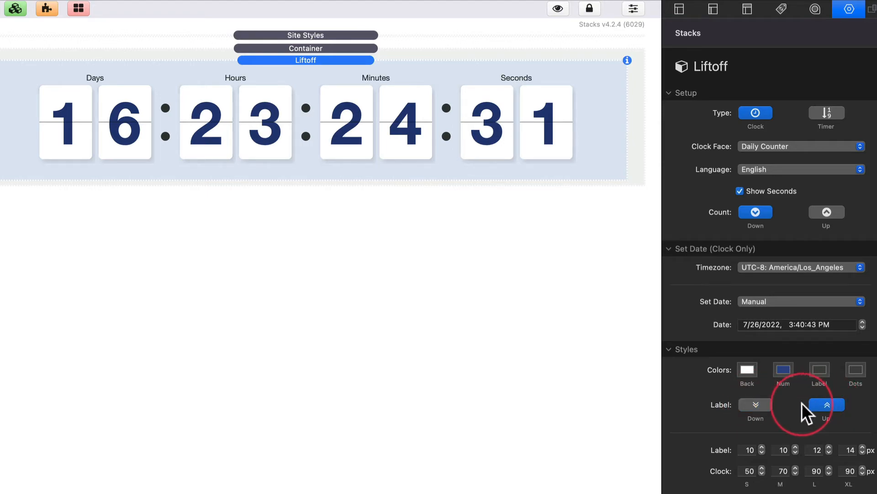
Place the clock's labels below the digits and set the completion action to Hide Clock
click(754, 405)
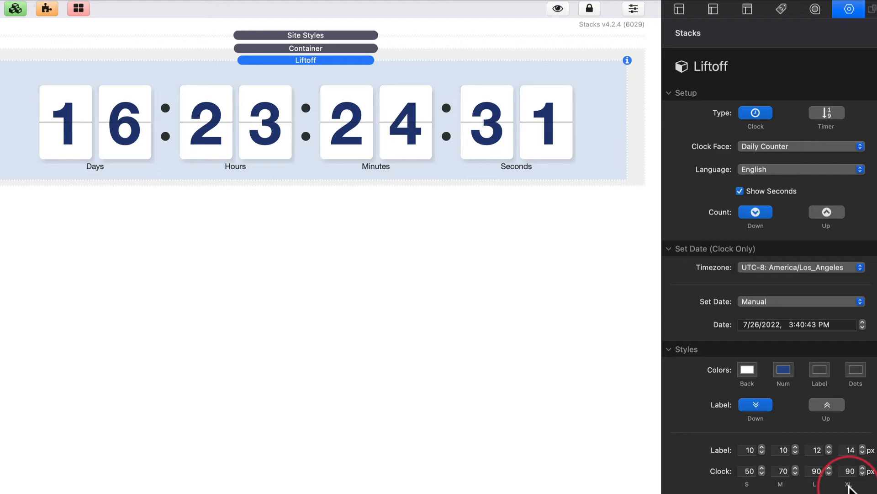
scroll(848, 489, down, 2)
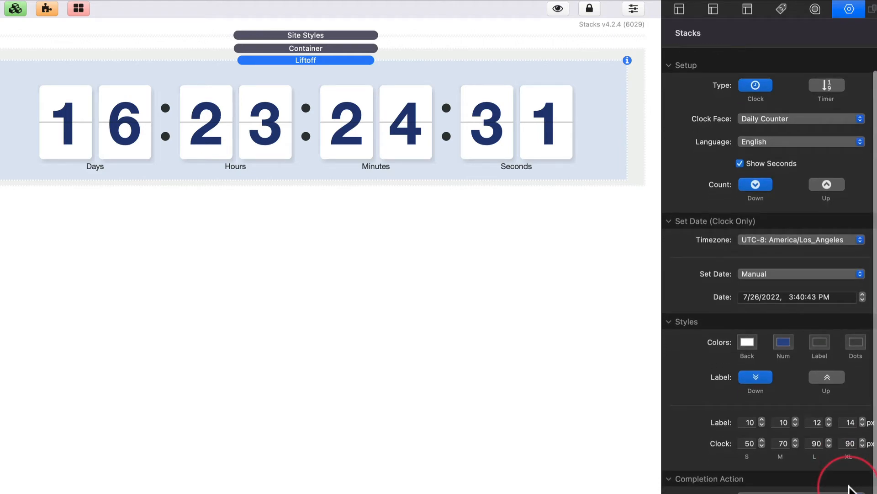
scroll(849, 489, down, 3)
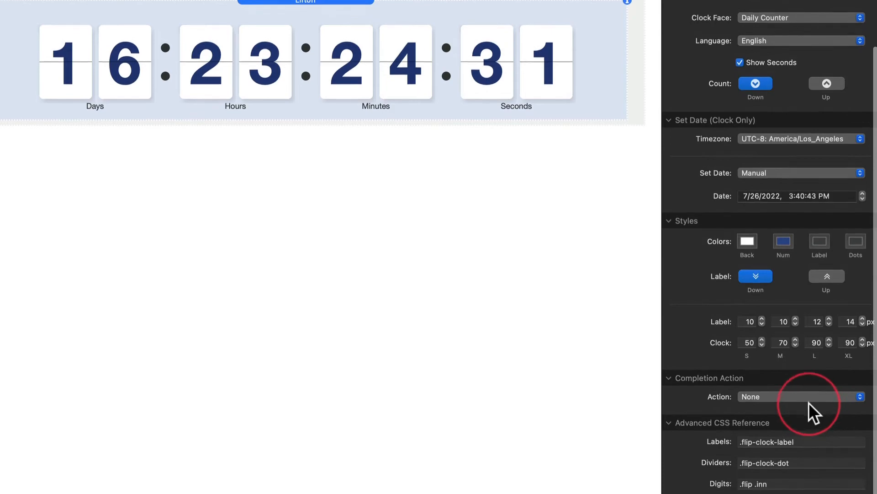
click(800, 396)
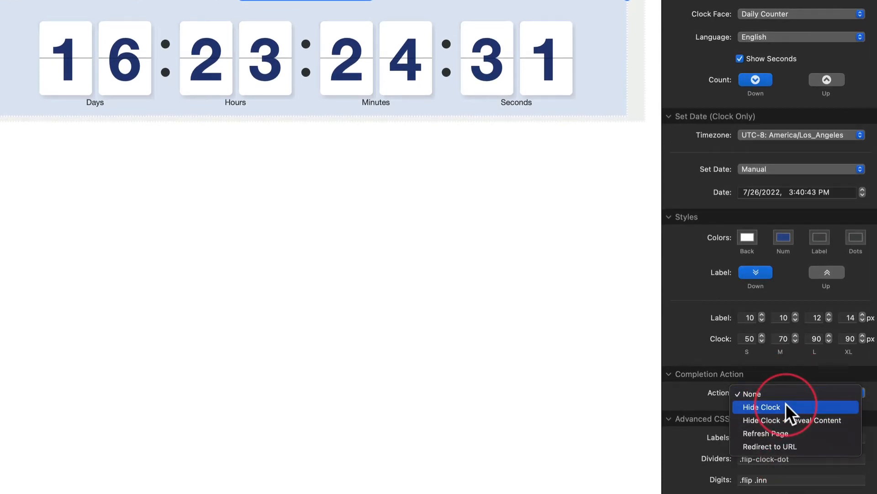
click(789, 408)
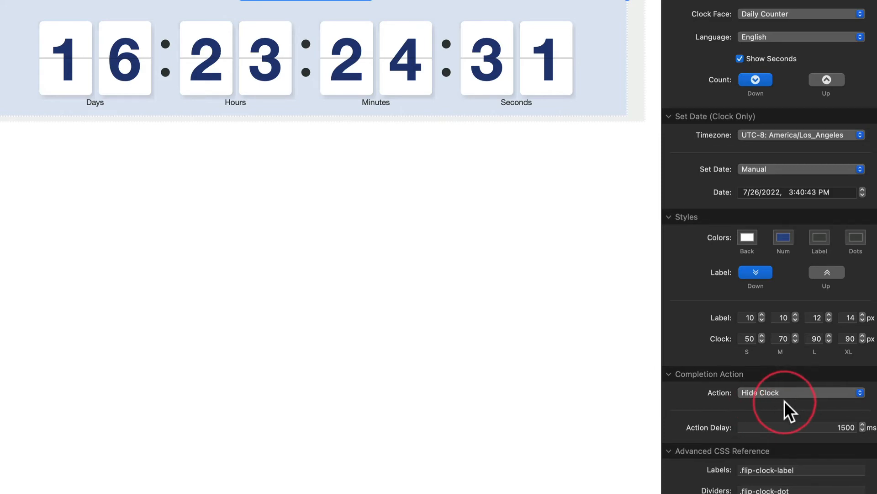
click(817, 428)
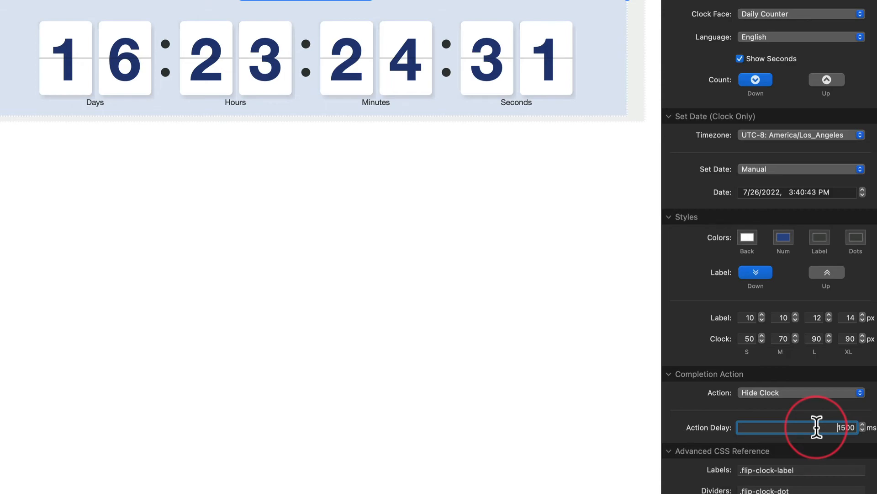
Try Hide Clock + Reveal Content as the completion action, deleting the Markdown stack from its content area and undoing that deletion
click(762, 391)
click(763, 407)
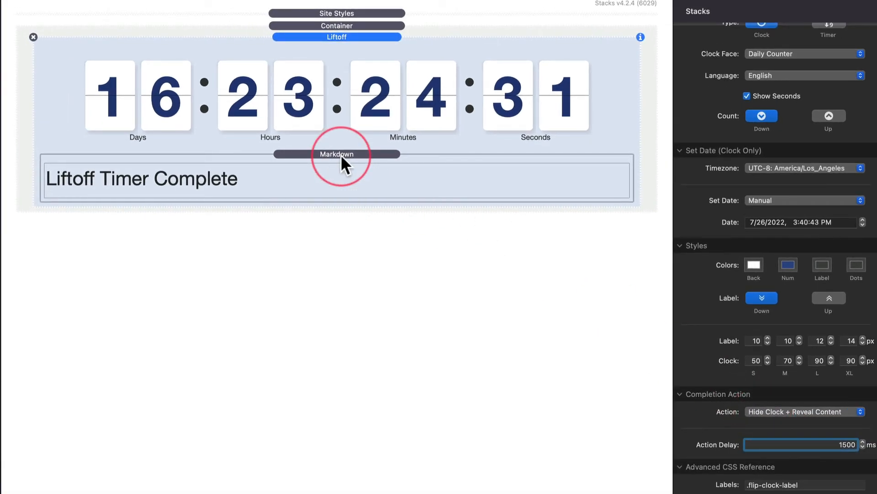
click(341, 155)
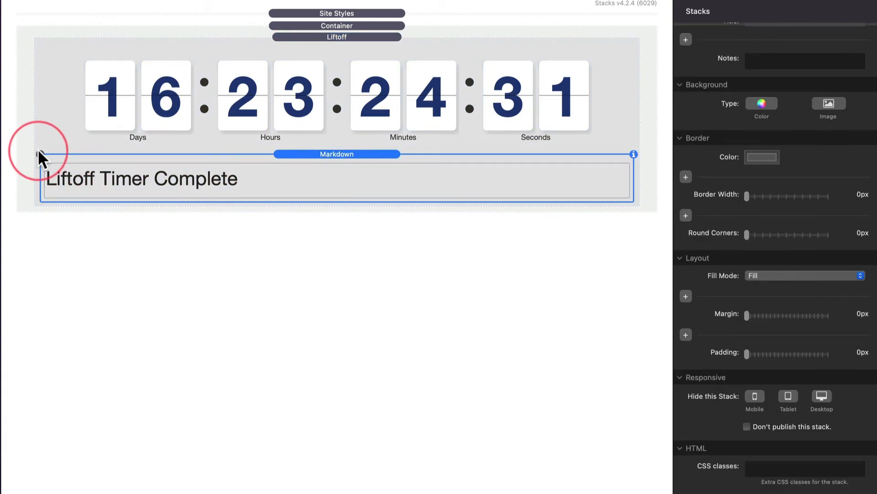
key(Delete)
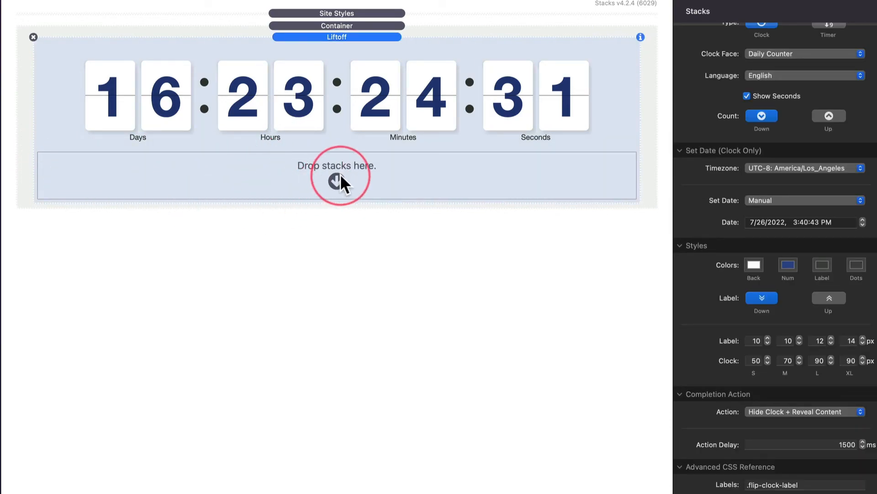
key(super+z)
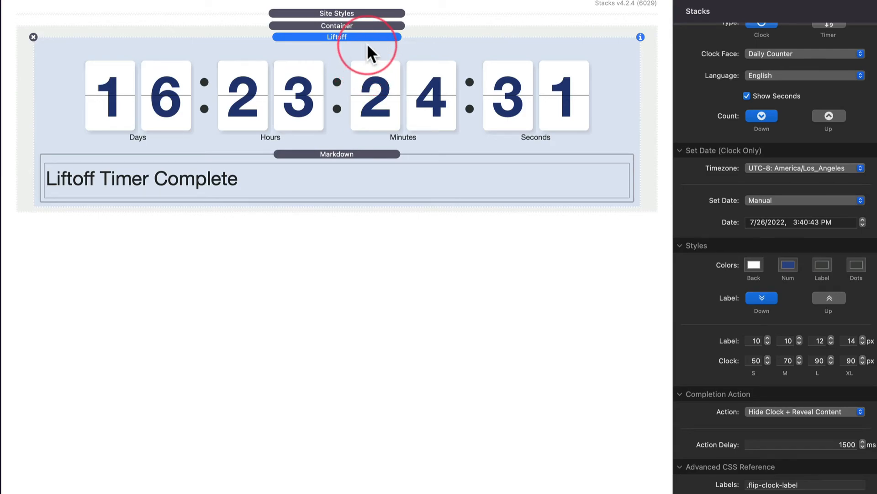
Try Refresh Page as the completion action, and switch it to Redirect to URL
click(788, 412)
click(789, 424)
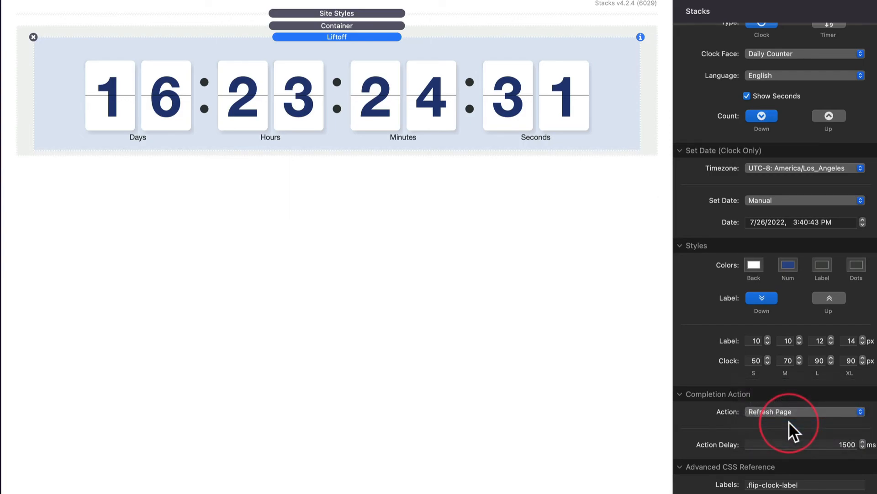
click(780, 411)
click(810, 426)
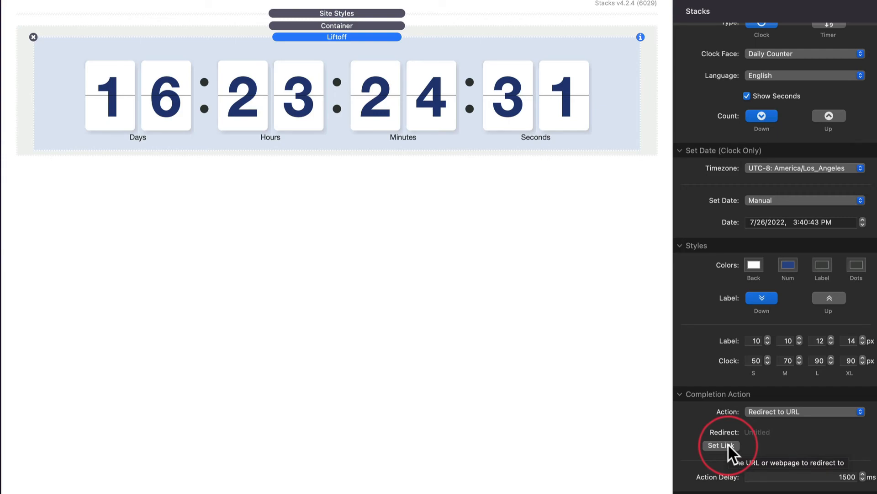
scroll(728, 443, down, 3)
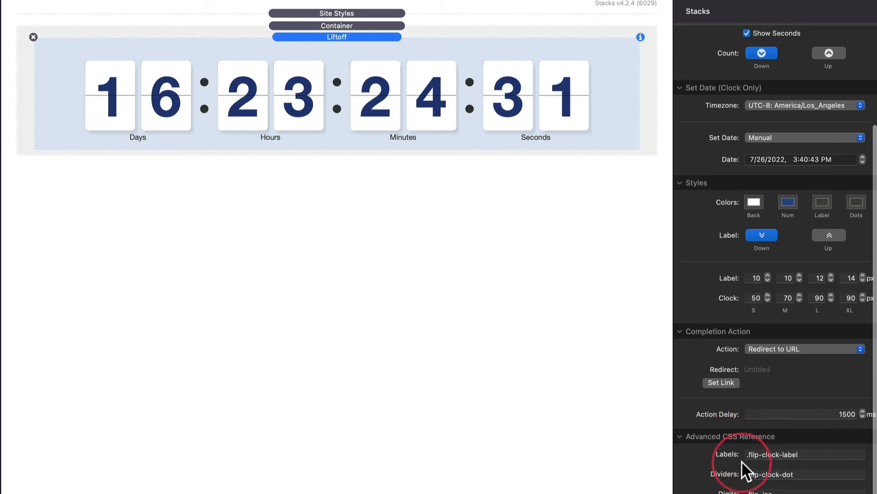